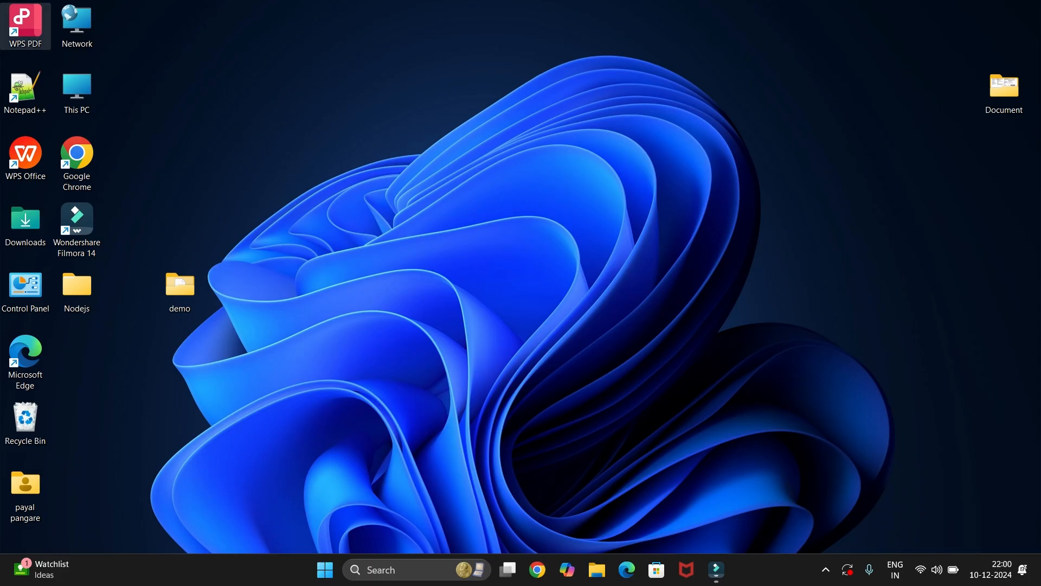
Step: Open Google Chrome, search for "pycharm", and open the JetBrains PyCharm result
double_click(77, 162)
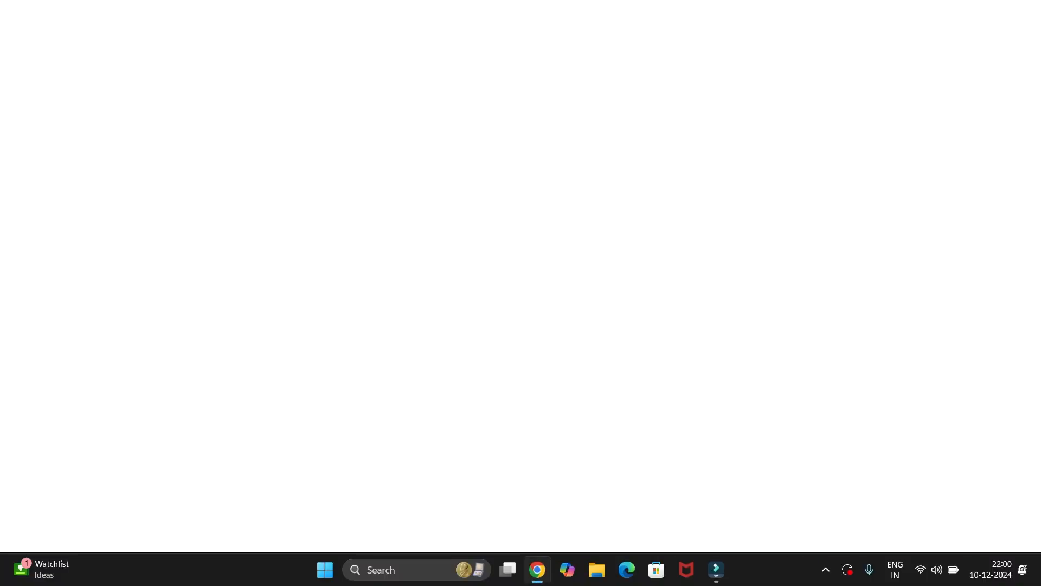
text(py)
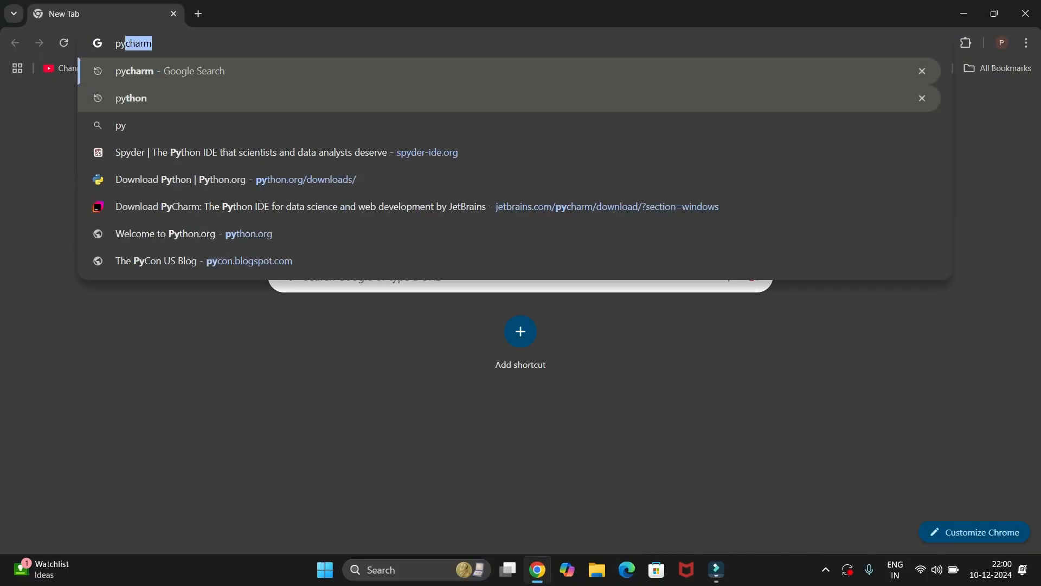
text(charm)
key(Return)
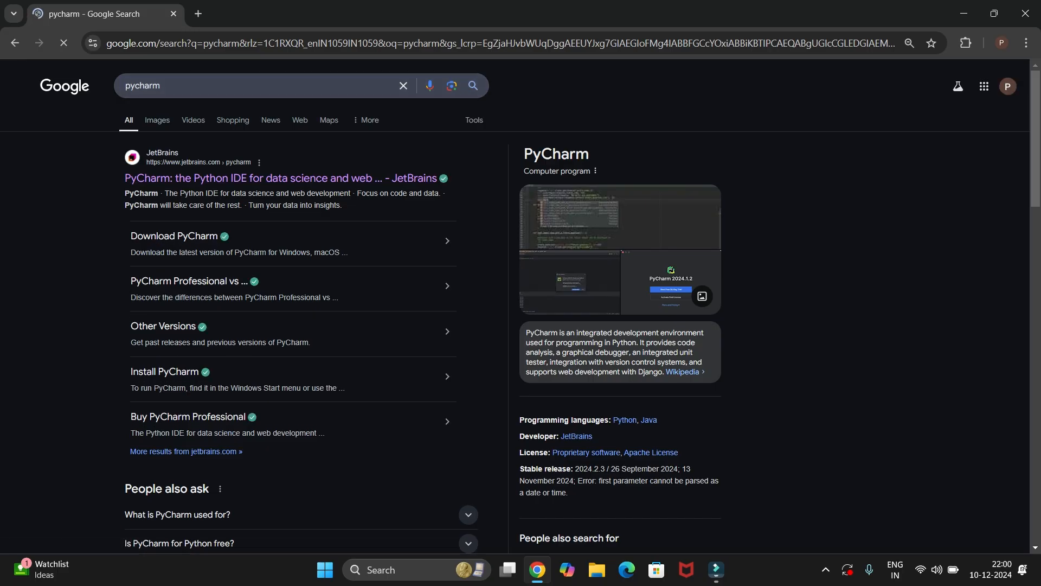
drag(124, 178, 460, 180)
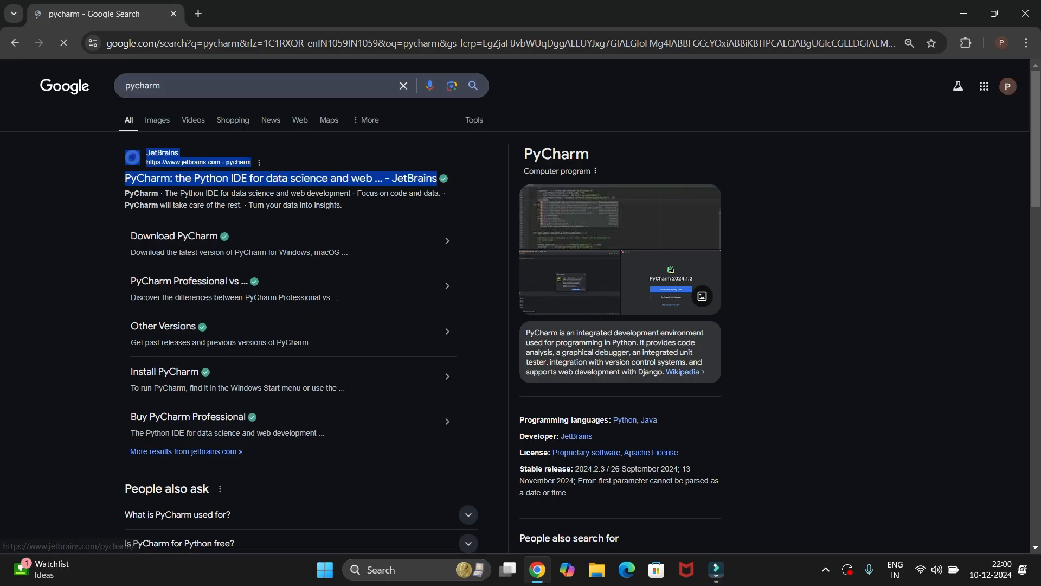
click(466, 182)
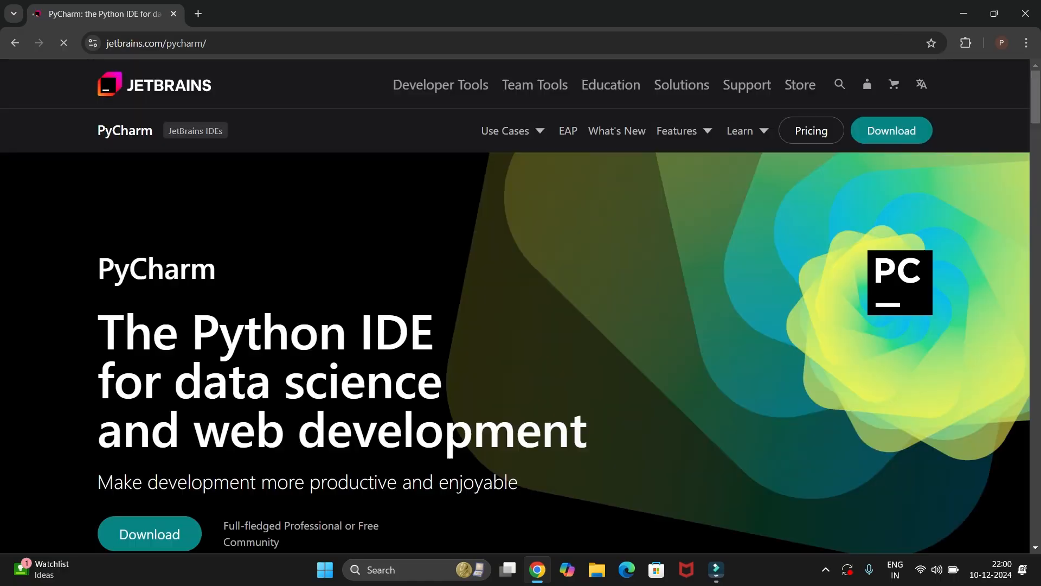
Step: Go to the PyCharm download page from the product page's Professional or Free Community offer
scroll(515, 306, down, 1)
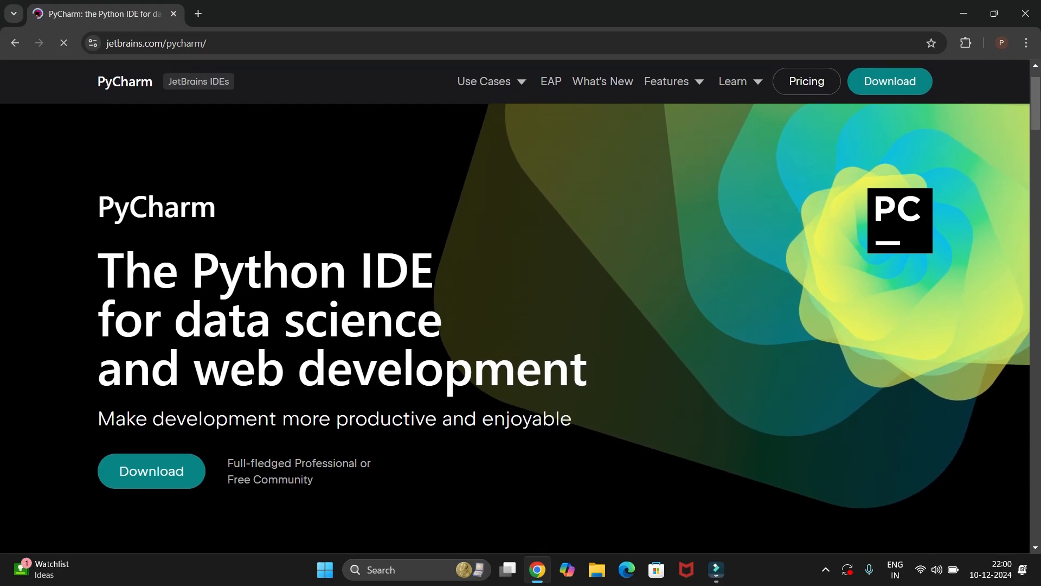
scroll(515, 306, down, 1)
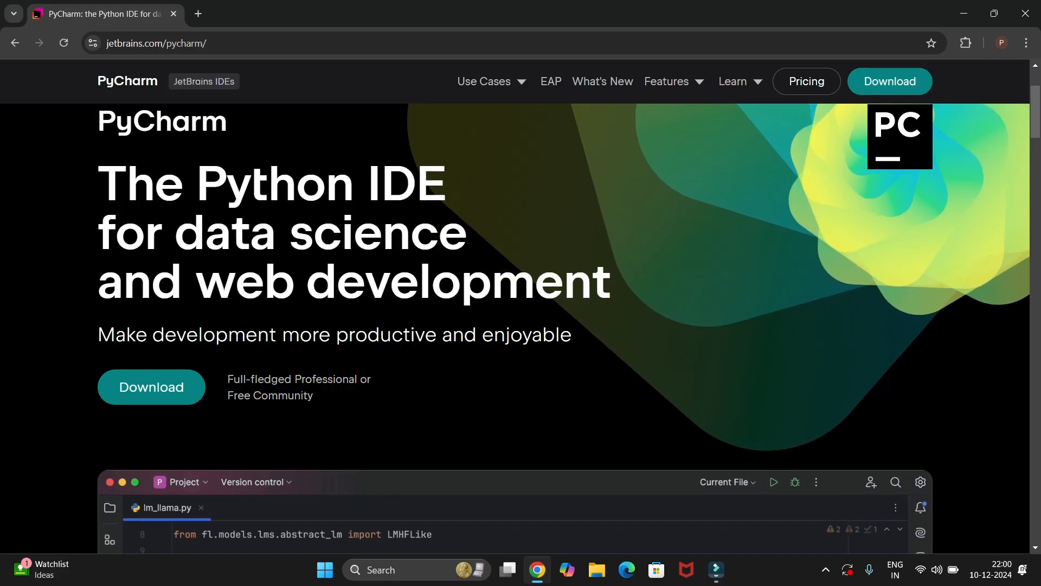
drag(227, 396, 314, 396)
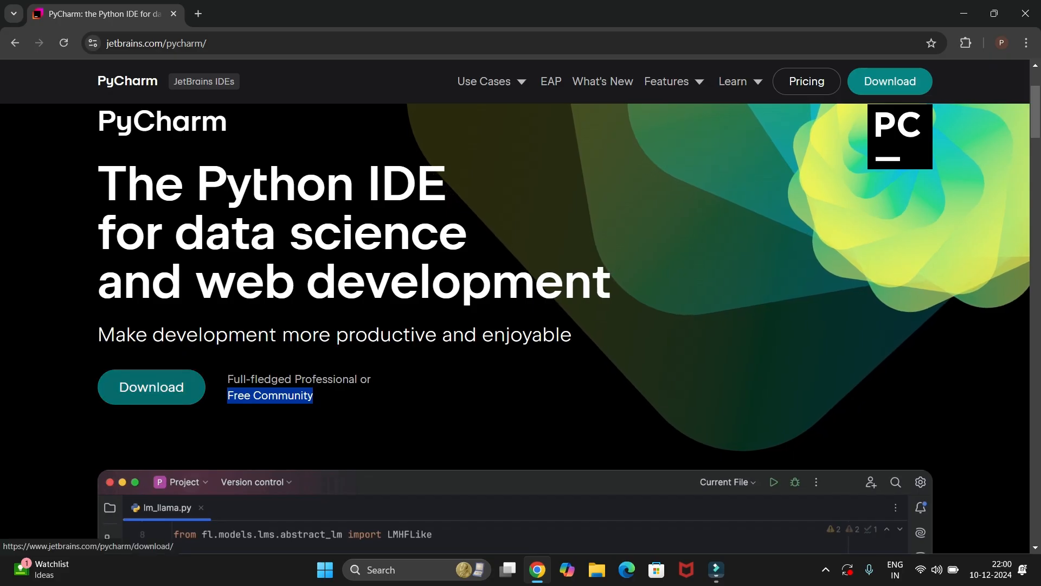
click(151, 386)
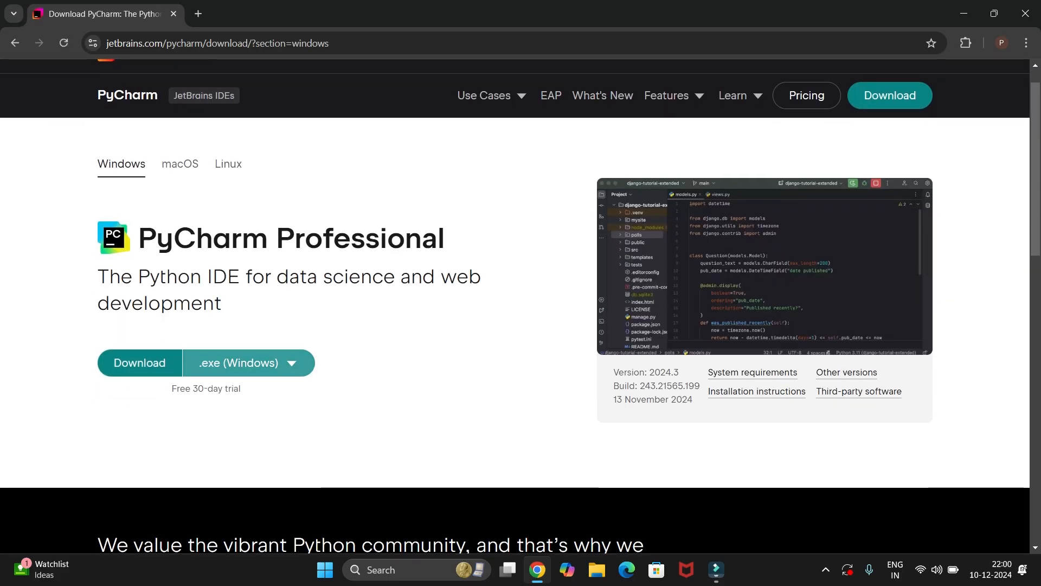
Step: Download the free PyCharm Community Edition as the Windows .exe instead of the Professional trial
drag(445, 238, 139, 239)
click(159, 244)
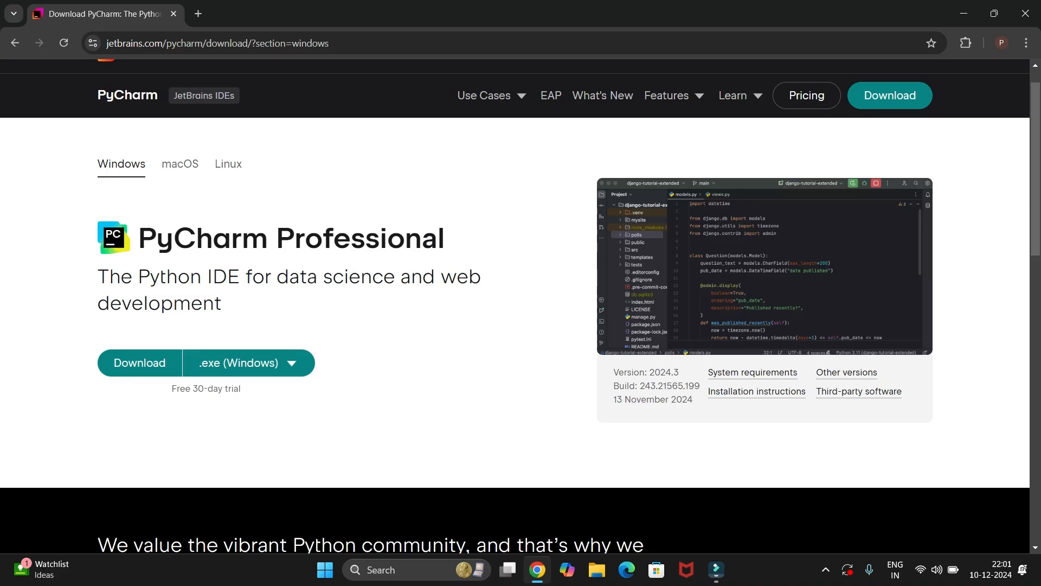
drag(171, 388, 240, 388)
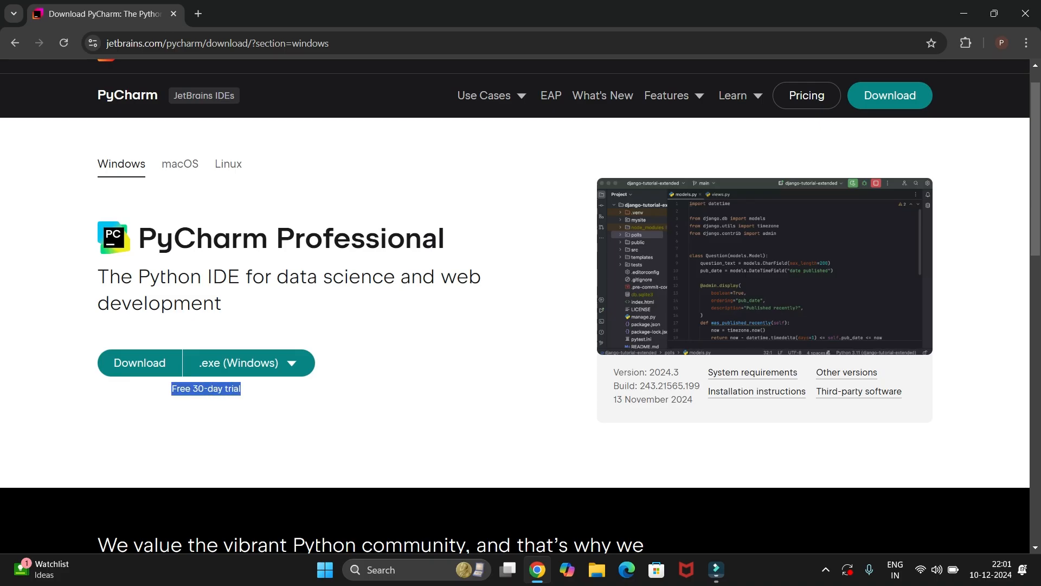
scroll(515, 303, down, 3)
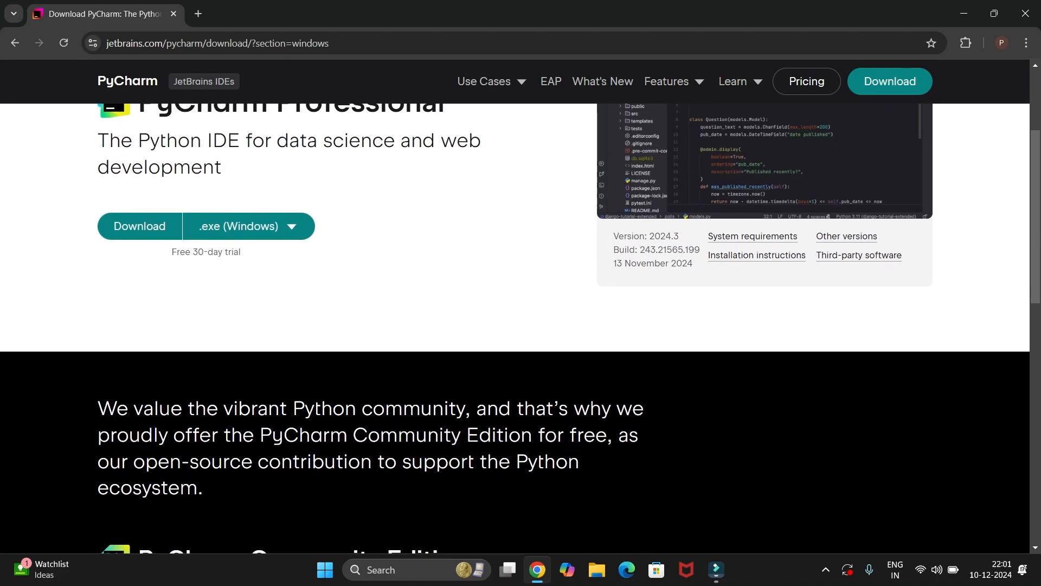
scroll(515, 304, down, 4)
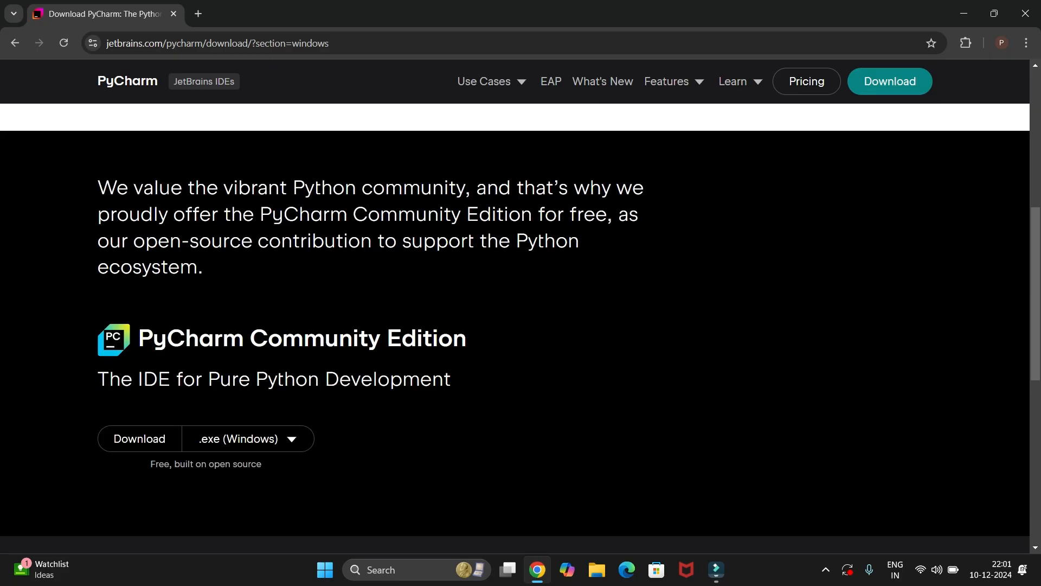
drag(140, 338, 467, 338)
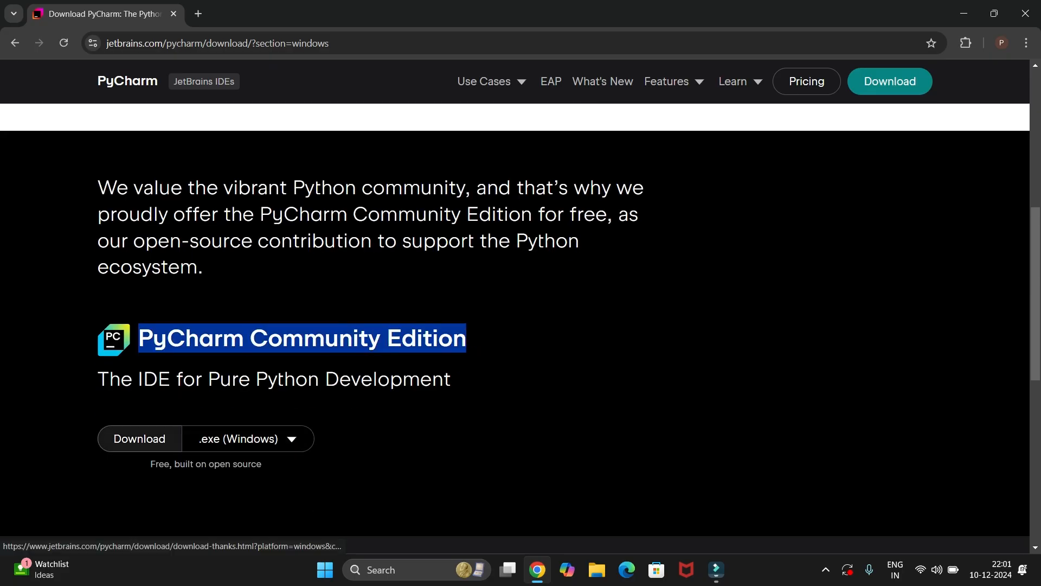
click(139, 439)
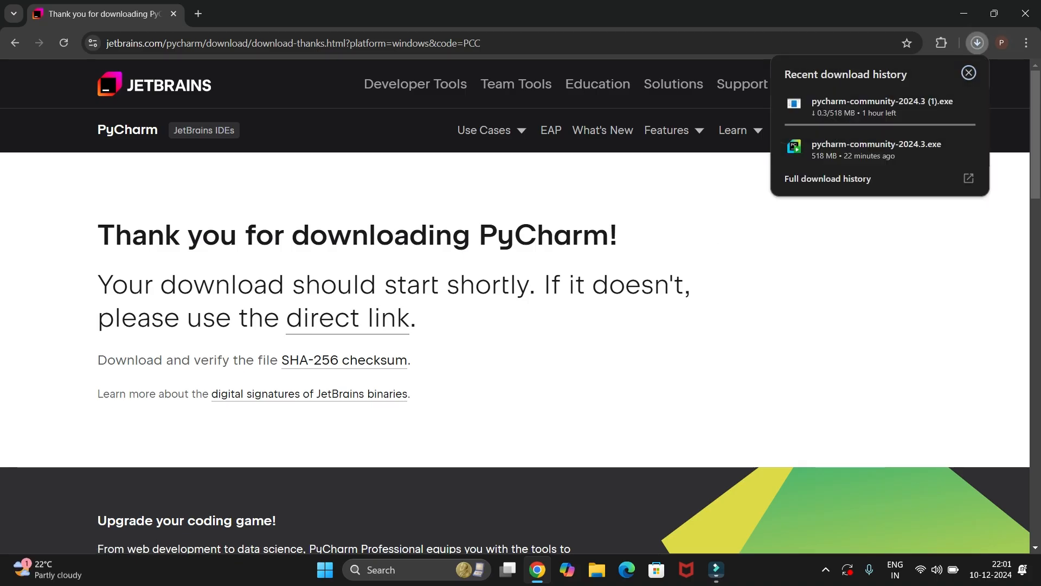
Step: Open the full download history and pause the download of pycharm-community-2024.3 (1).exe
click(868, 178)
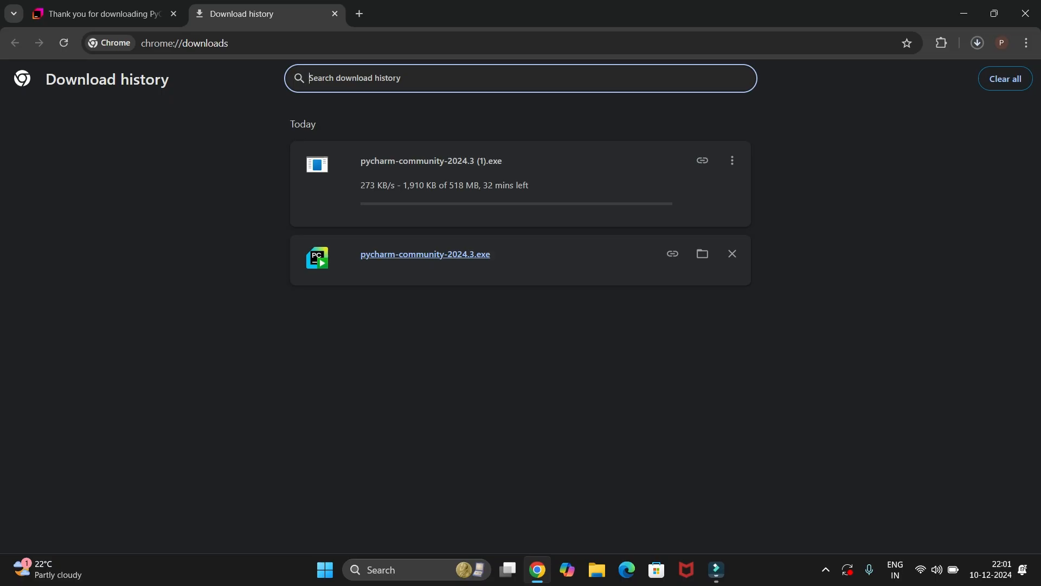
click(732, 161)
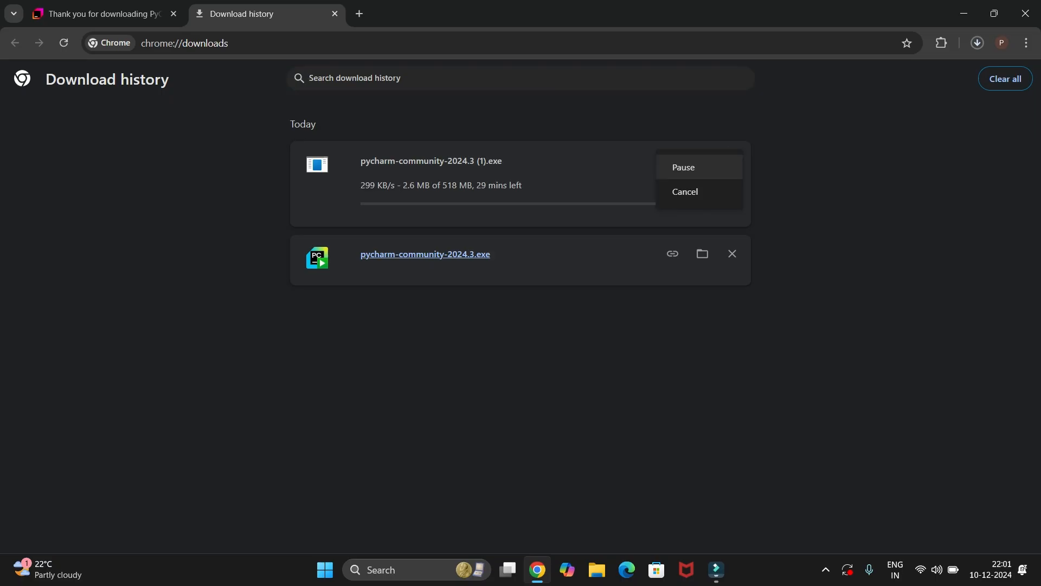
click(684, 167)
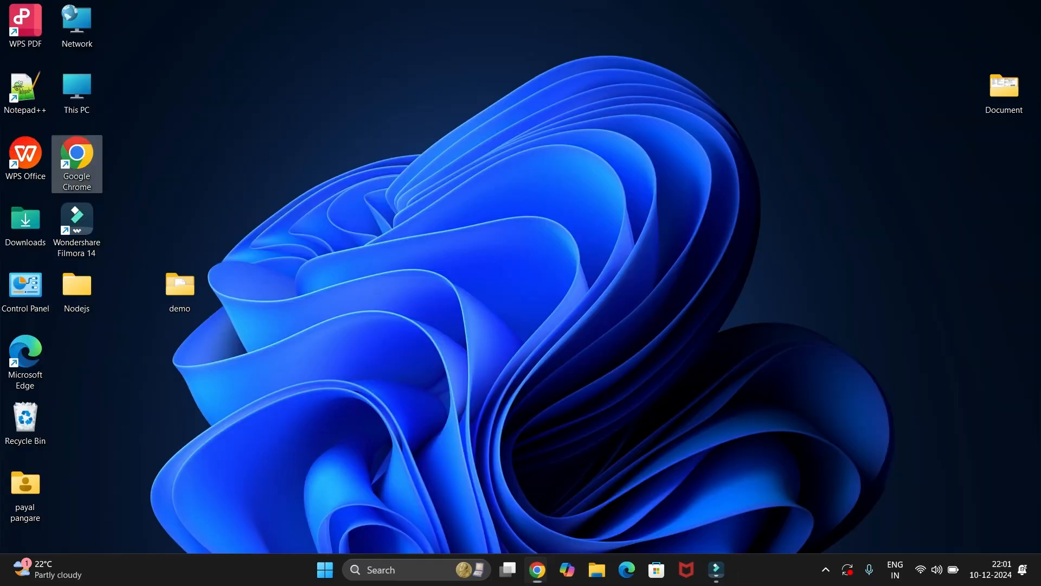
Step: Launch the PyCharm Community Edition installer and proceed through setup, accepting the default destination folder under C:\Program Files\JetBrains
double_click(77, 162)
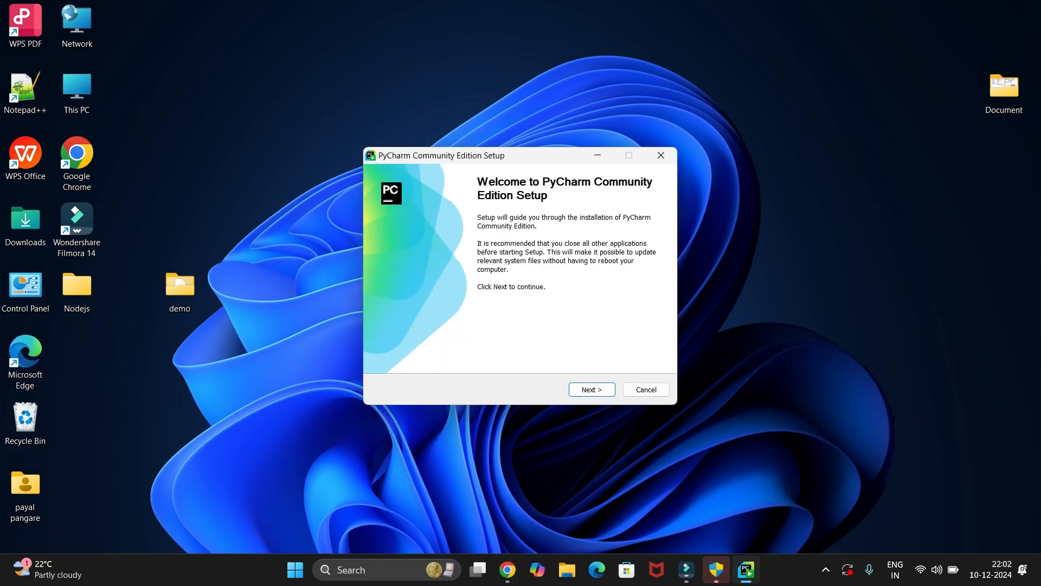
key(Return)
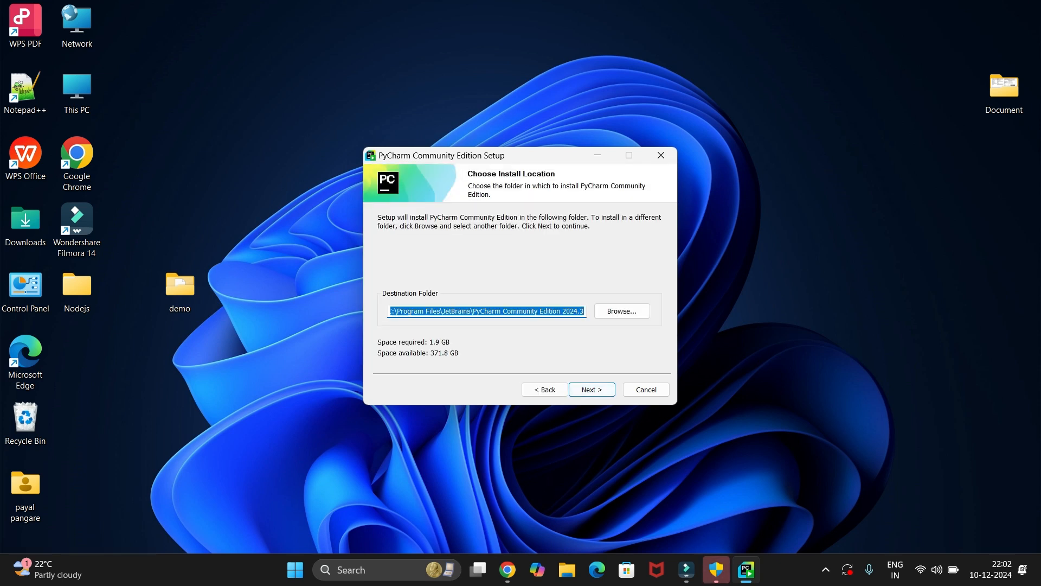
click(563, 311)
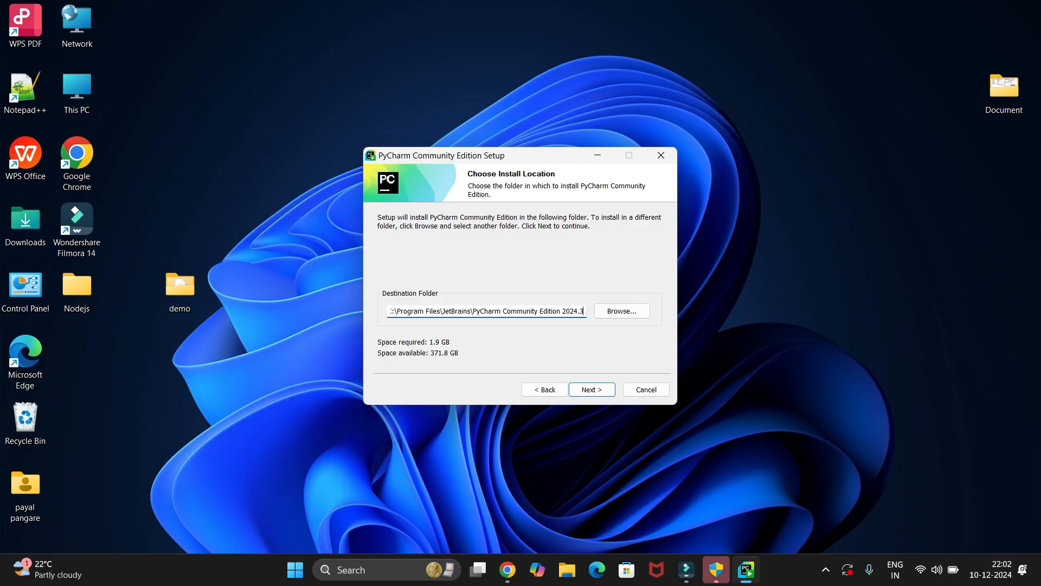
key(shift+Home)
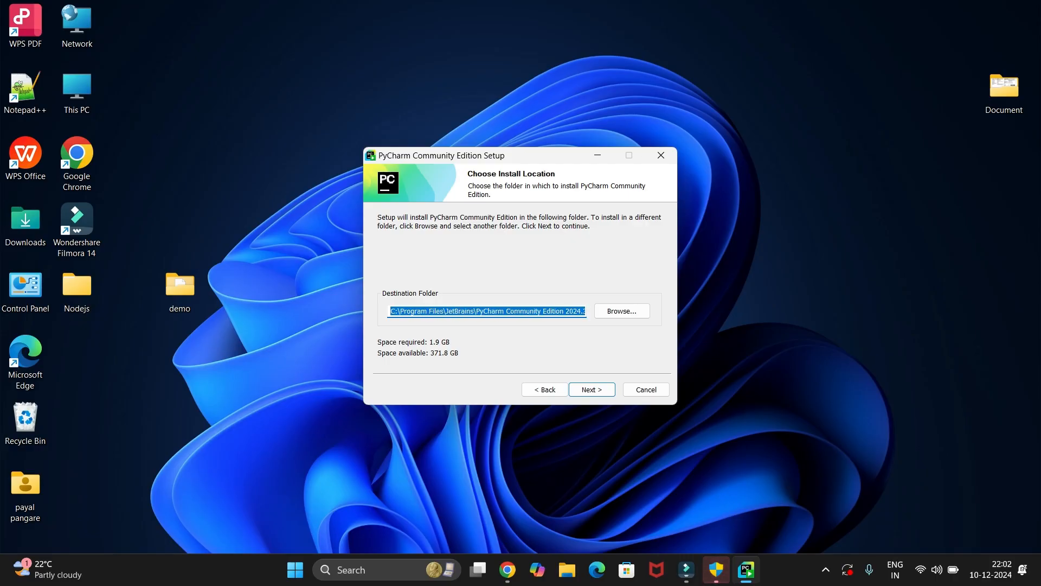
click(495, 311)
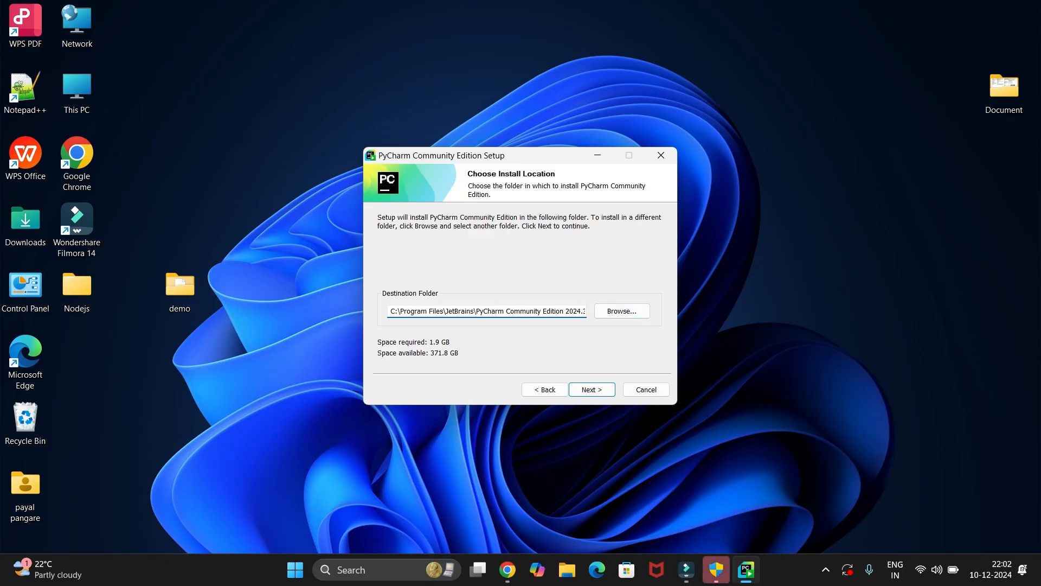
key(Return)
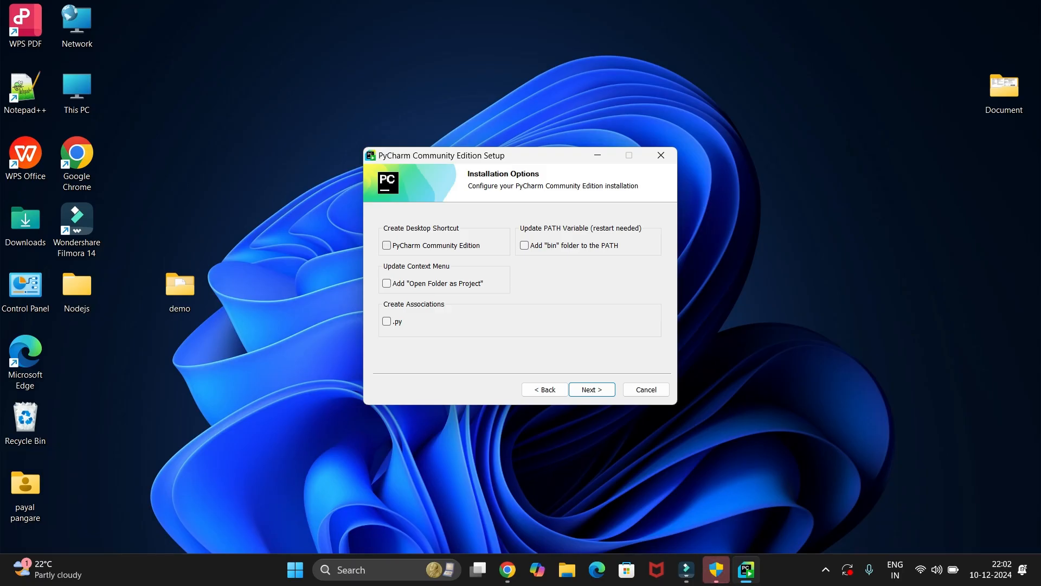
Step: Enable the desktop shortcut, "Open Folder as Project", .py association and "bin" folder PATH options, and continue the setup
click(387, 246)
click(387, 283)
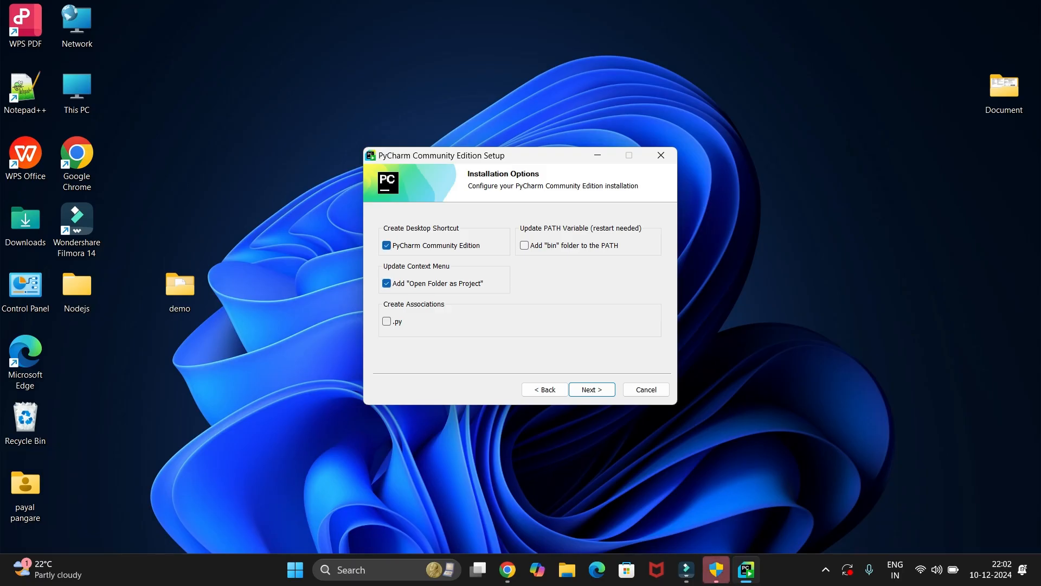
click(387, 321)
click(524, 245)
key(Return)
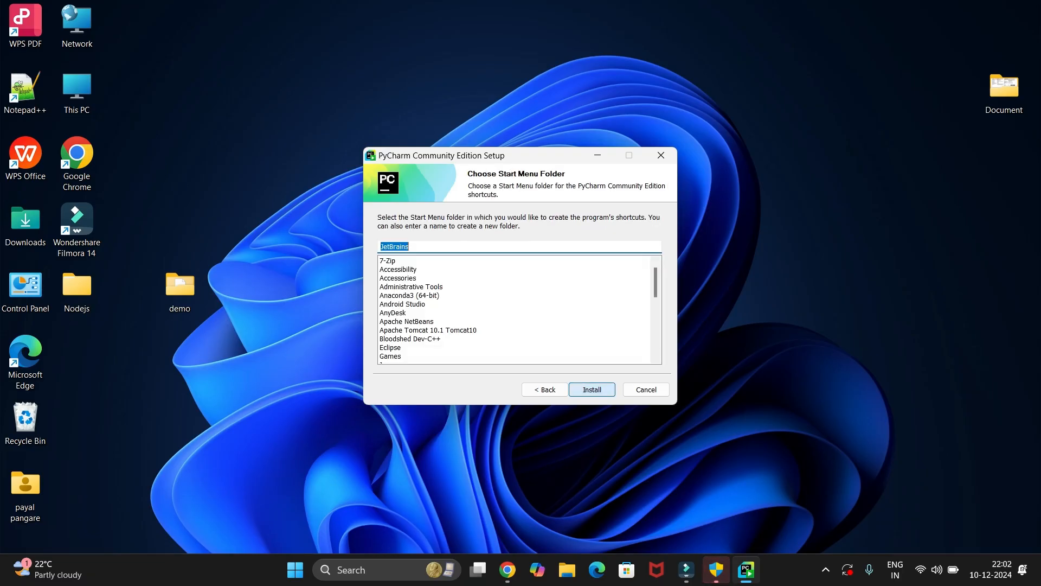
Step: Install PyCharm with the JetBrains Start Menu folder and finish the setup with the manual reboot option
scroll(516, 309, down, 8)
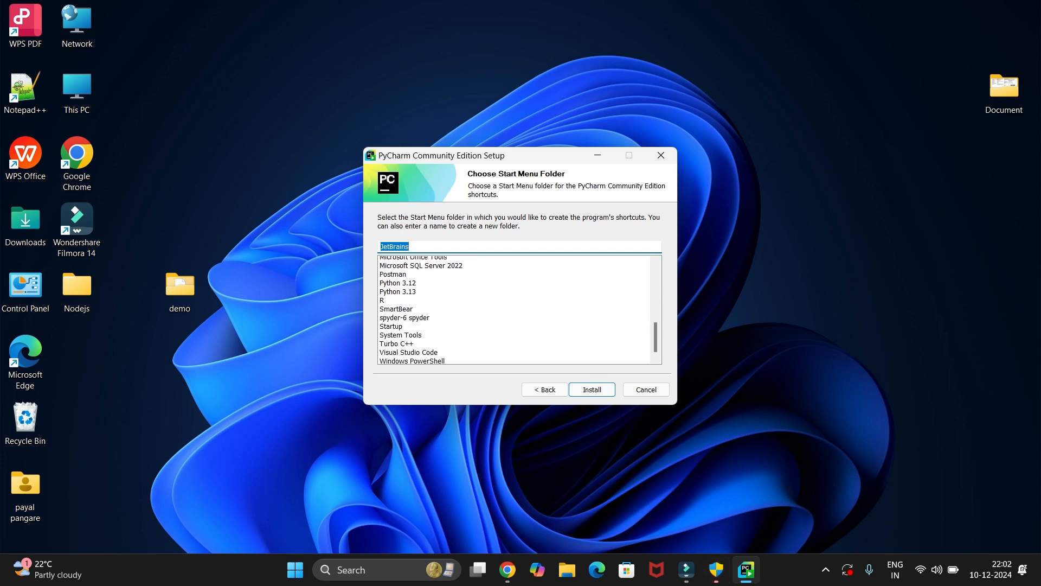
scroll(515, 310, down, 3)
key(Return)
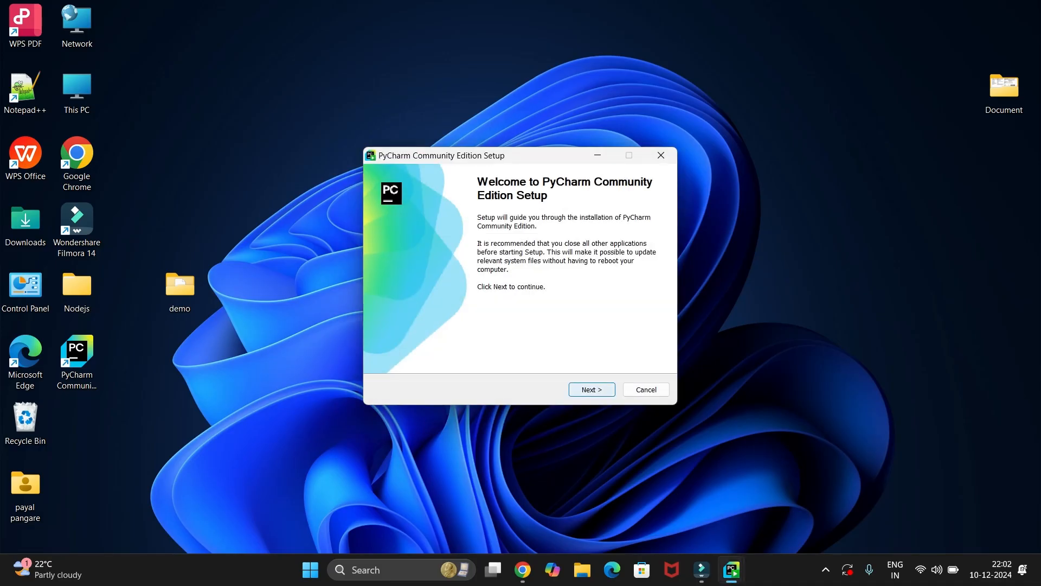
click(646, 389)
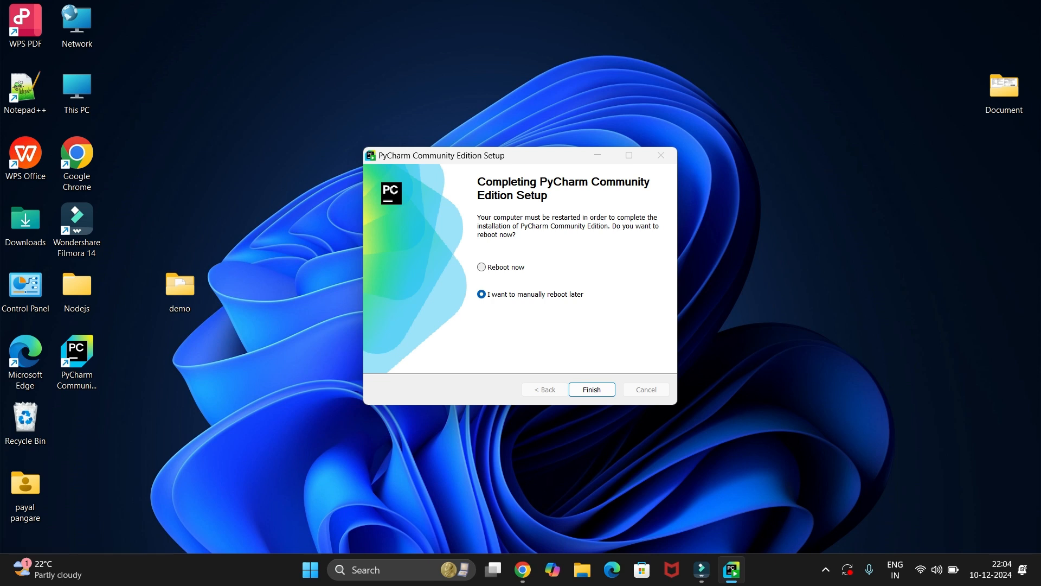
key(Return)
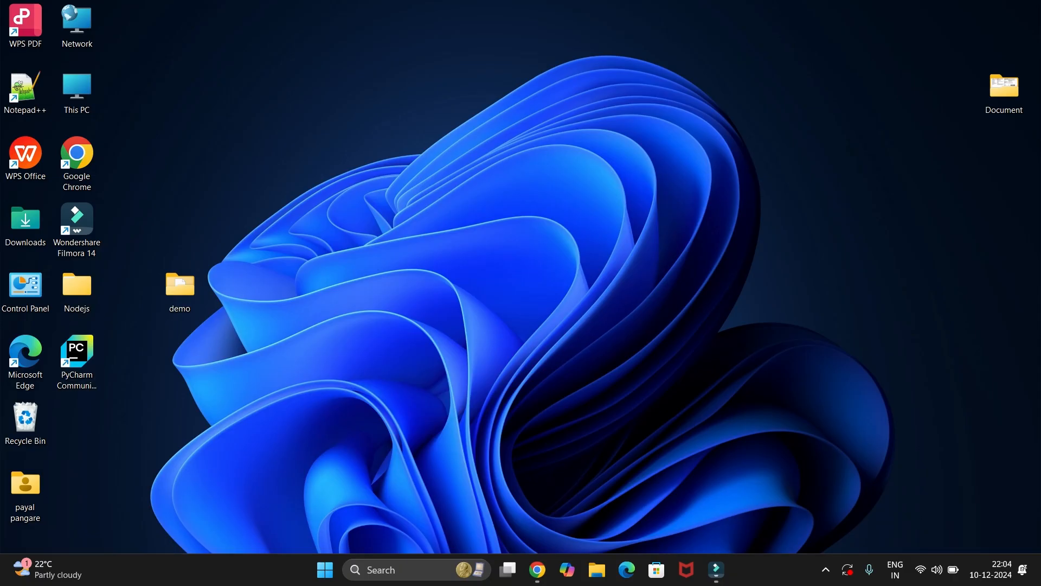
Step: Launch PyCharm Community Edition from the desktop and skip importing settings
click(77, 358)
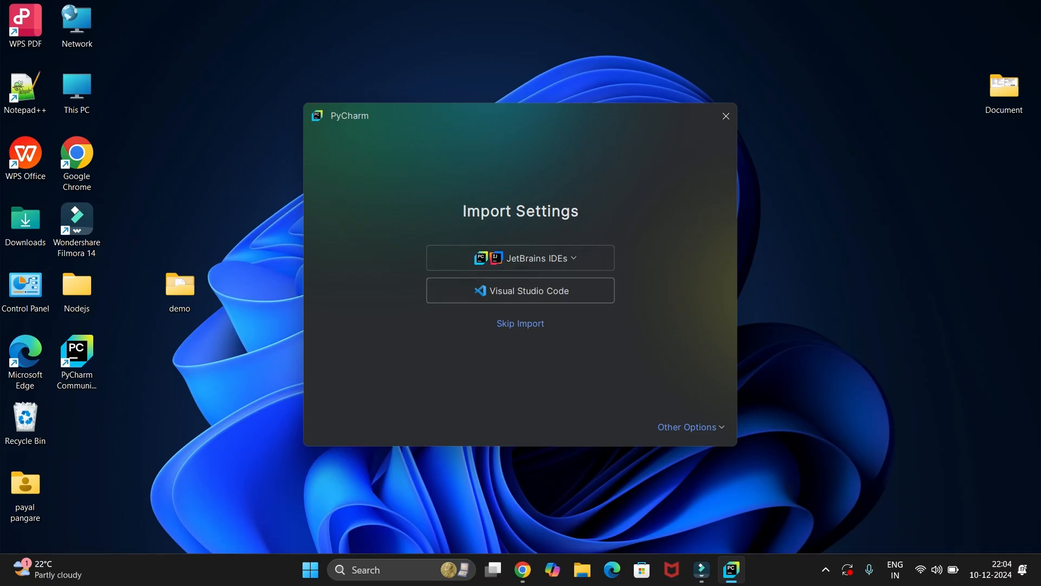
click(521, 323)
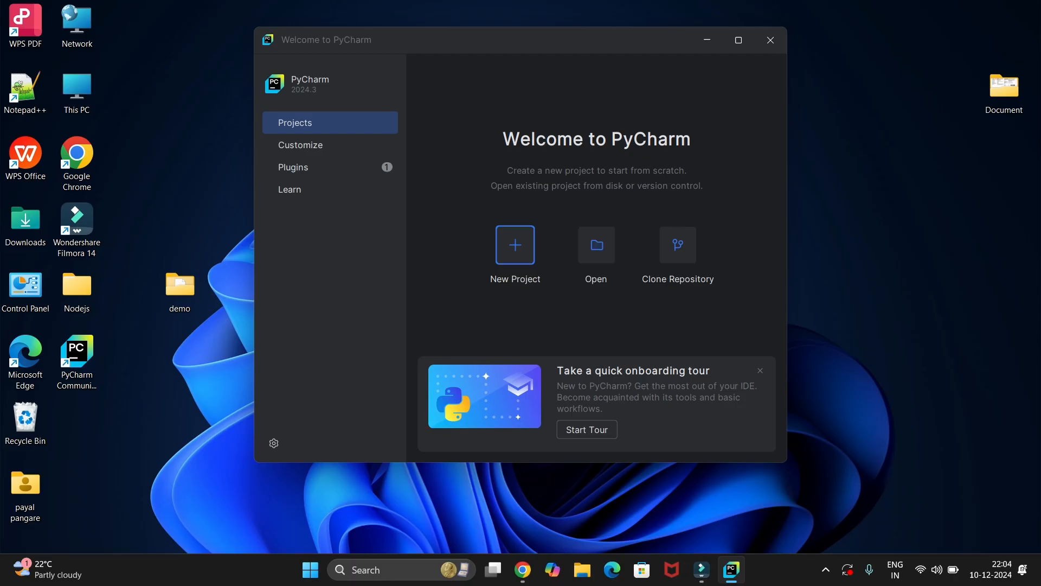
Step: Create a new Pure Python project named PythonProject in the default location with a Project venv interpreter, and maximize its window
key(Return)
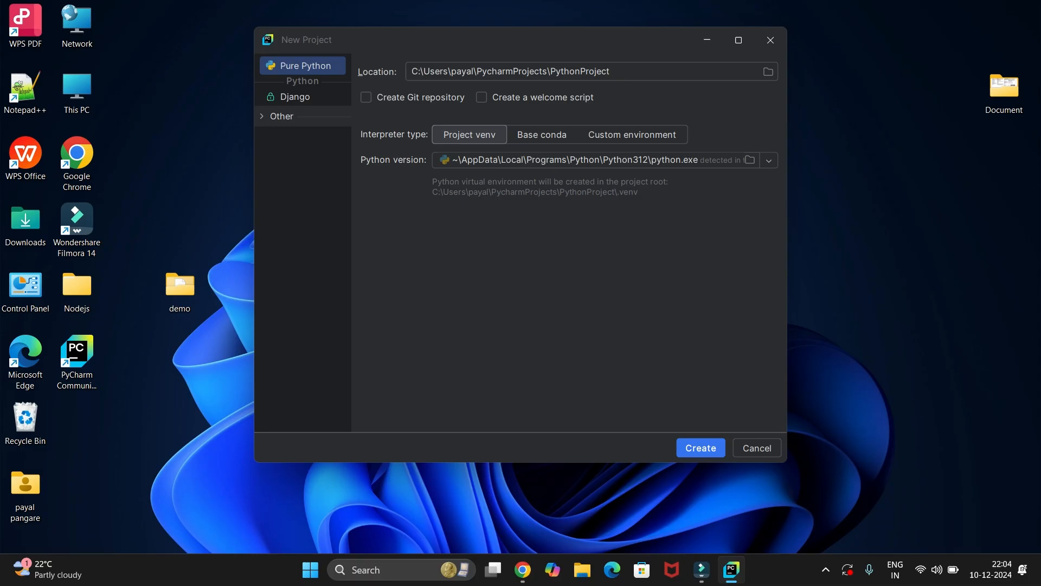
drag(612, 72, 410, 72)
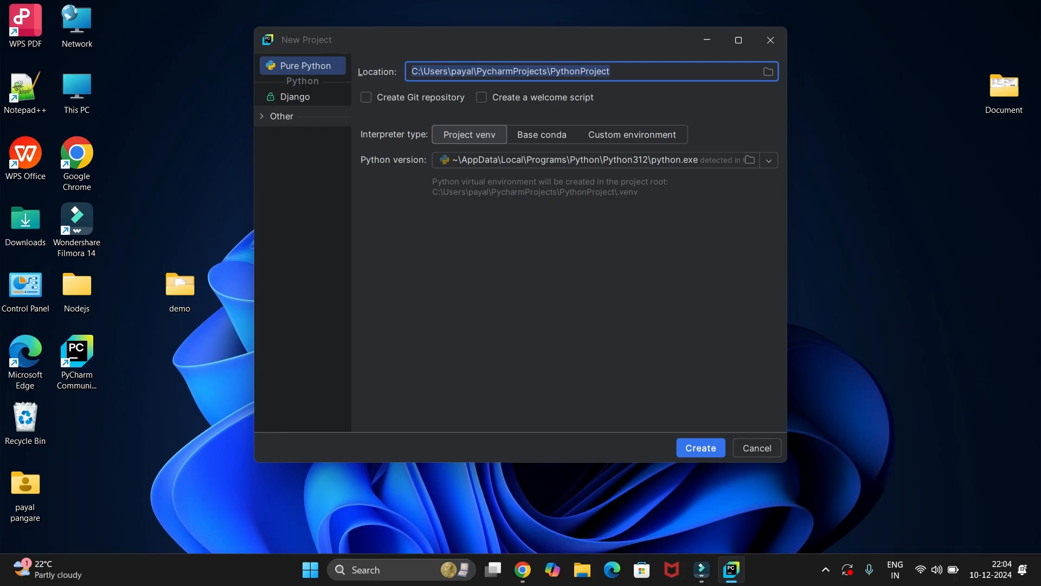
key(Return)
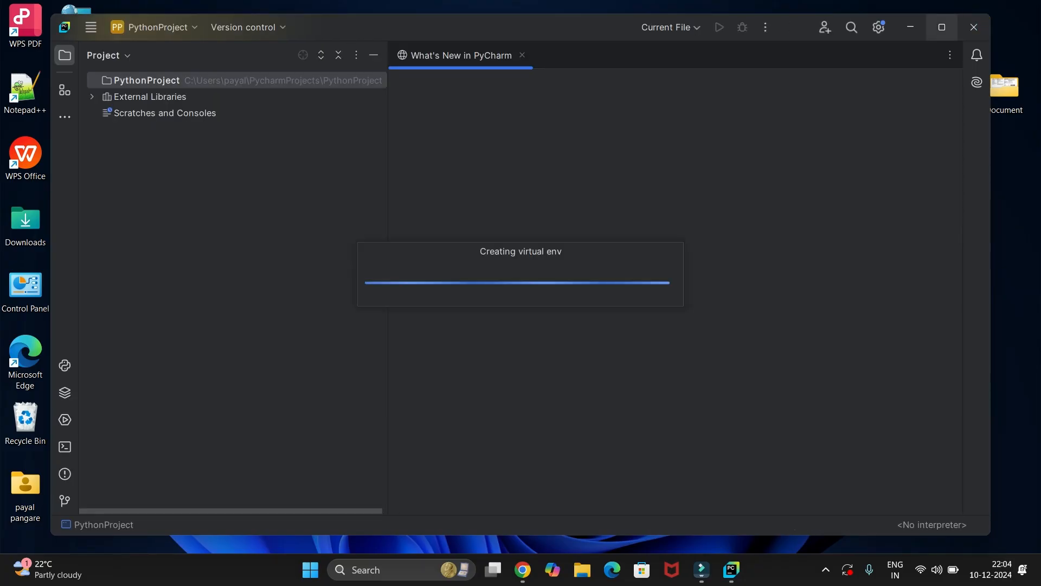
click(942, 27)
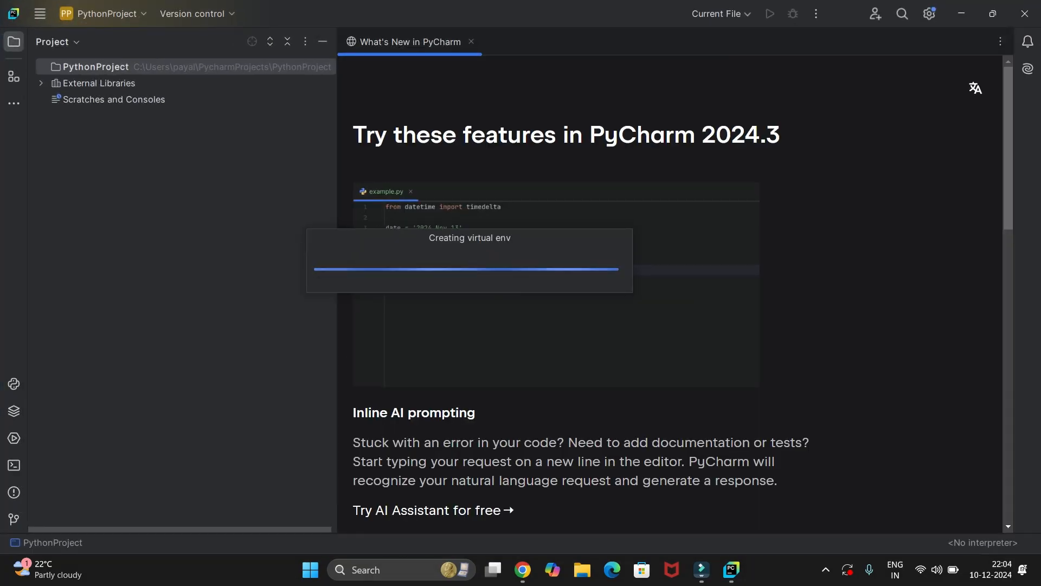